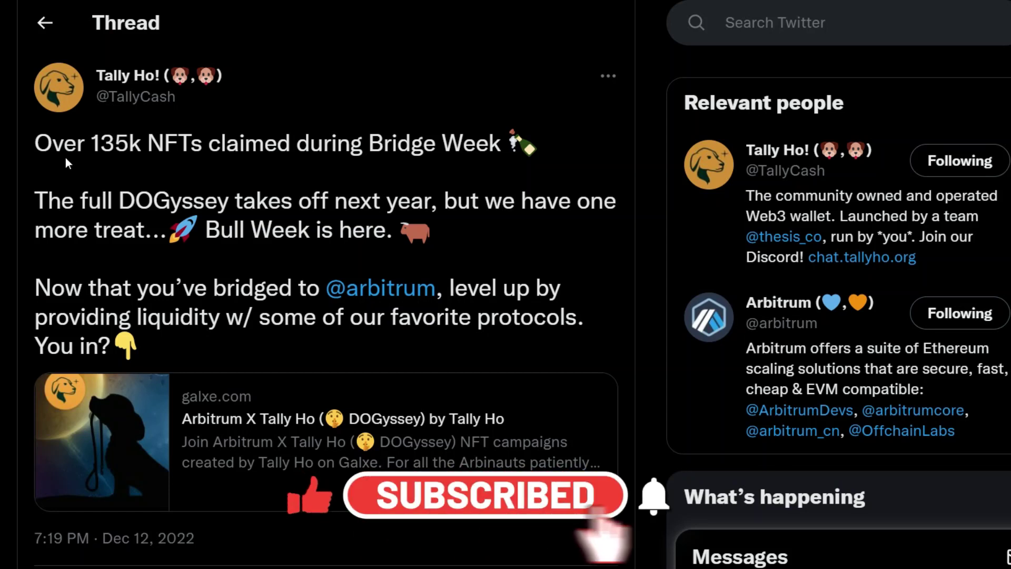
# Highlight the tweet's opening line about over 135k NFTs claimed during Bridge Week
pyautogui.moveTo(33, 143); pyautogui.dragTo(513, 149)
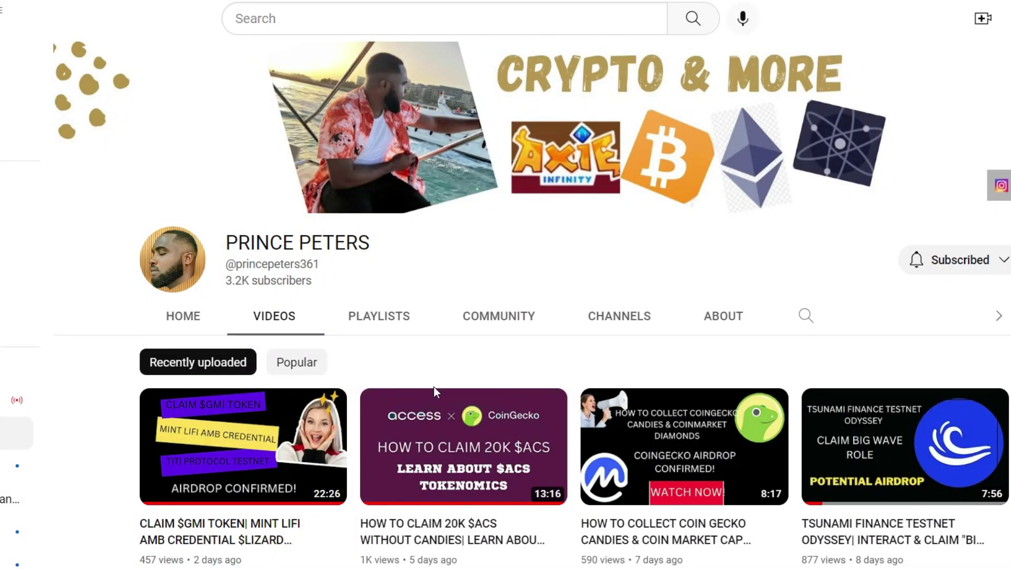
# Scroll through the channel's uploads to the Tally Ho × Arbitrum Bridge Week video
pyautogui.scroll(-2, 434, 391)
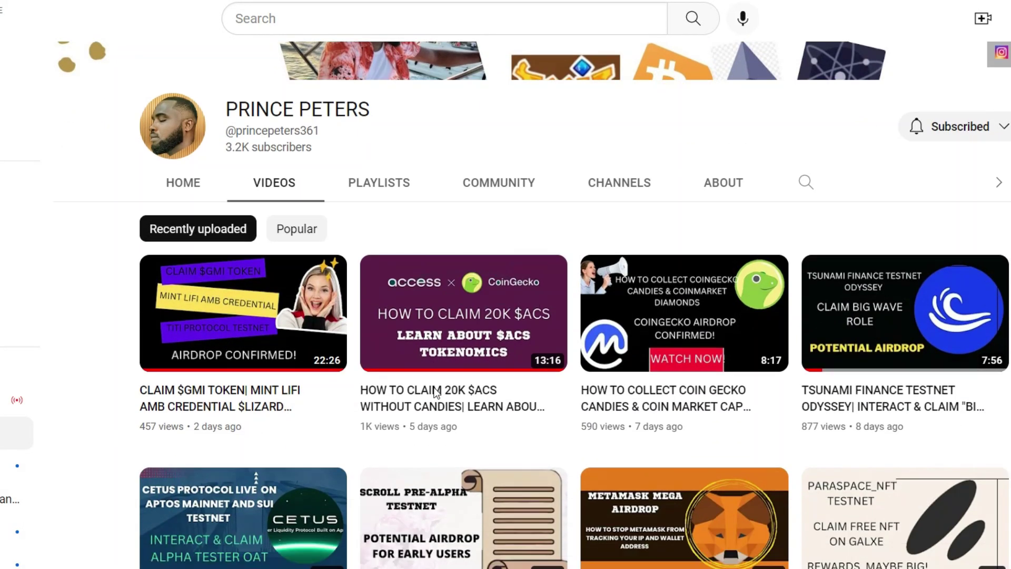
pyautogui.scroll(2, 429, 282)
pyautogui.scroll(-8, 427, 287)
pyautogui.scroll(-2, 424, 293)
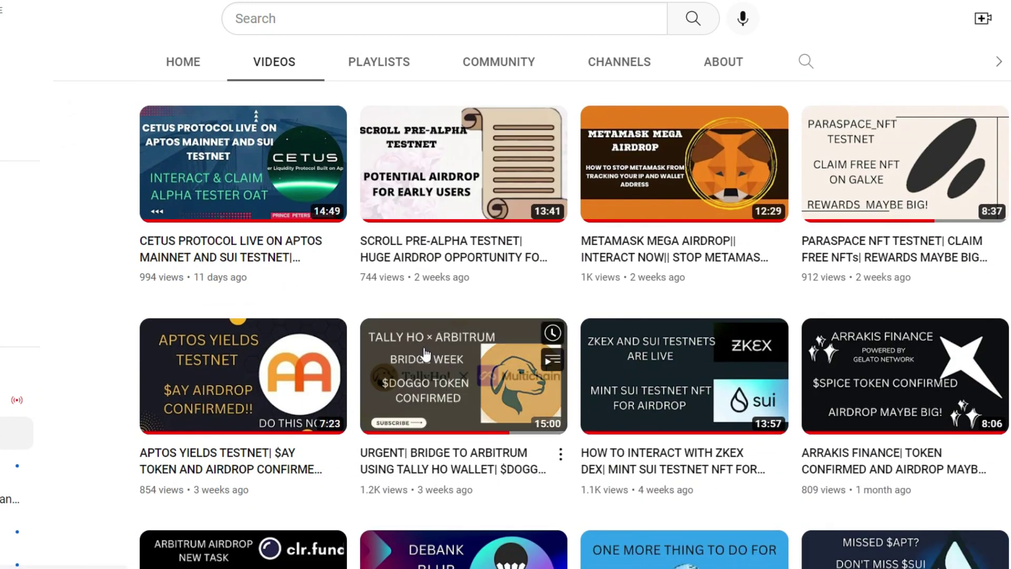
pyautogui.scroll(-3, 474, 316)
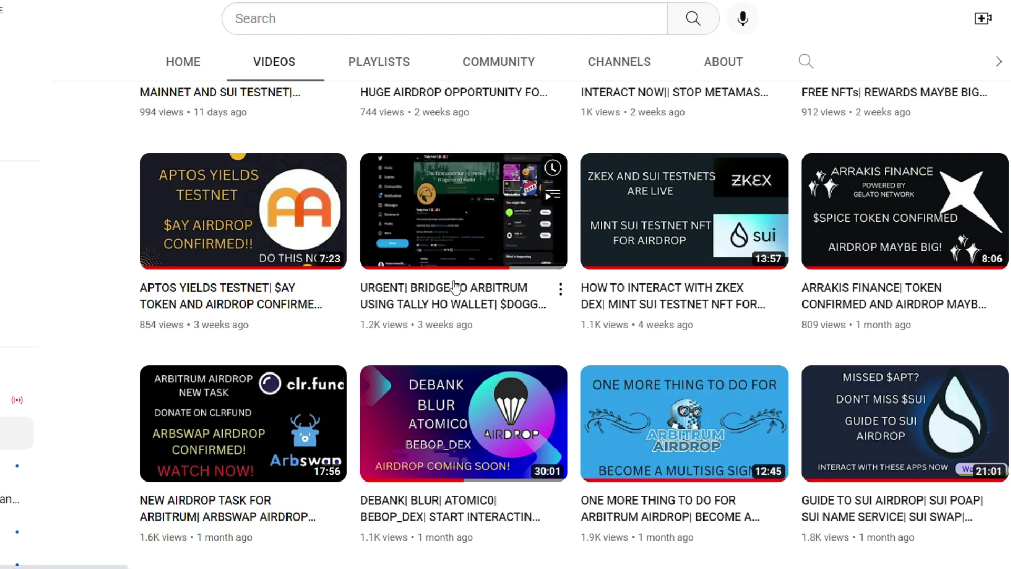
pyautogui.scroll(2, 452, 369)
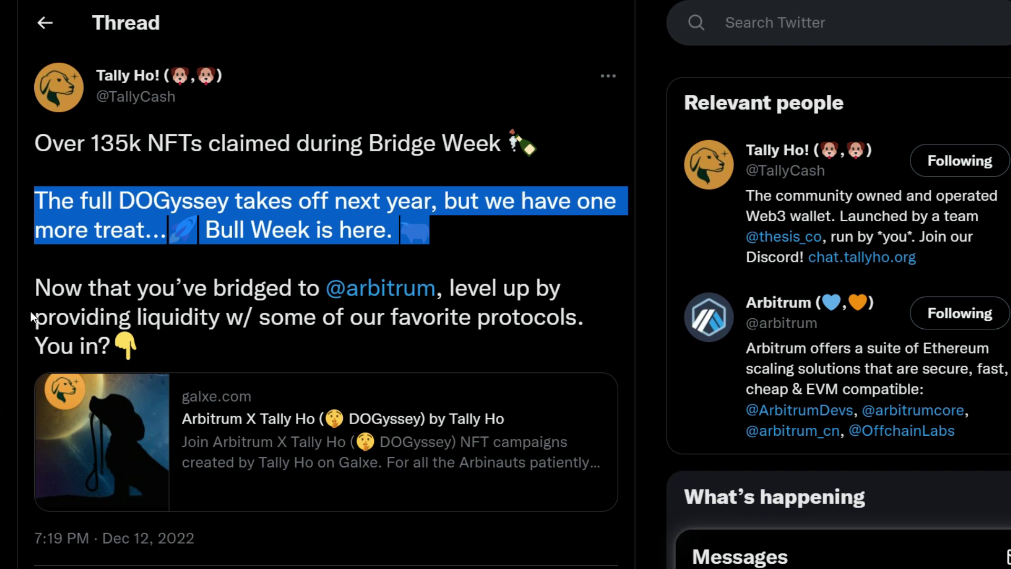
# Highlight the liquidity sentence, then scroll down to the reply listing the Yield and Dopex tasks
pyautogui.moveTo(34, 288); pyautogui.dragTo(588, 317)
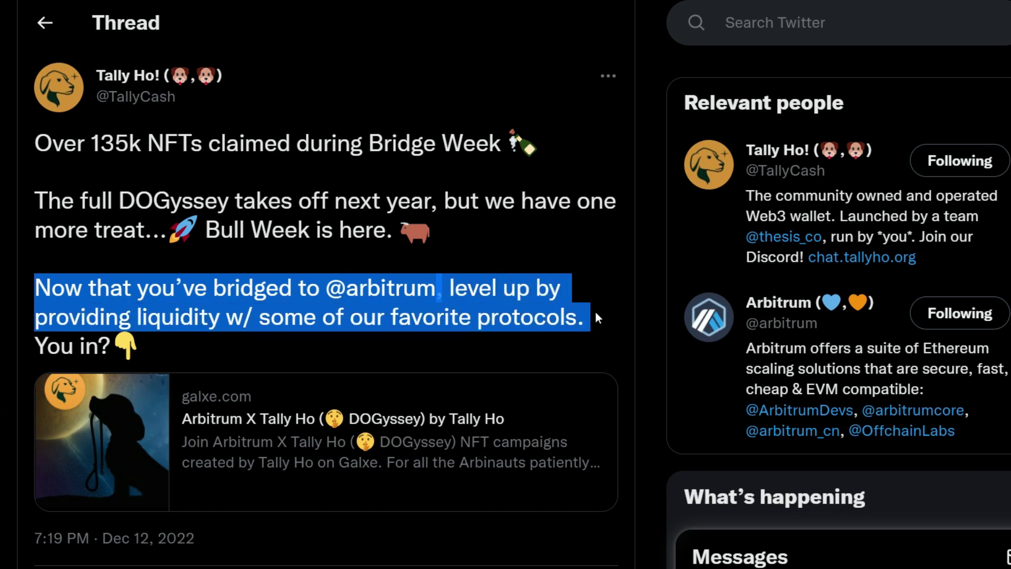
pyautogui.click(489, 340)
pyautogui.scroll(-3, 613, 169)
pyautogui.scroll(-7, 614, 177)
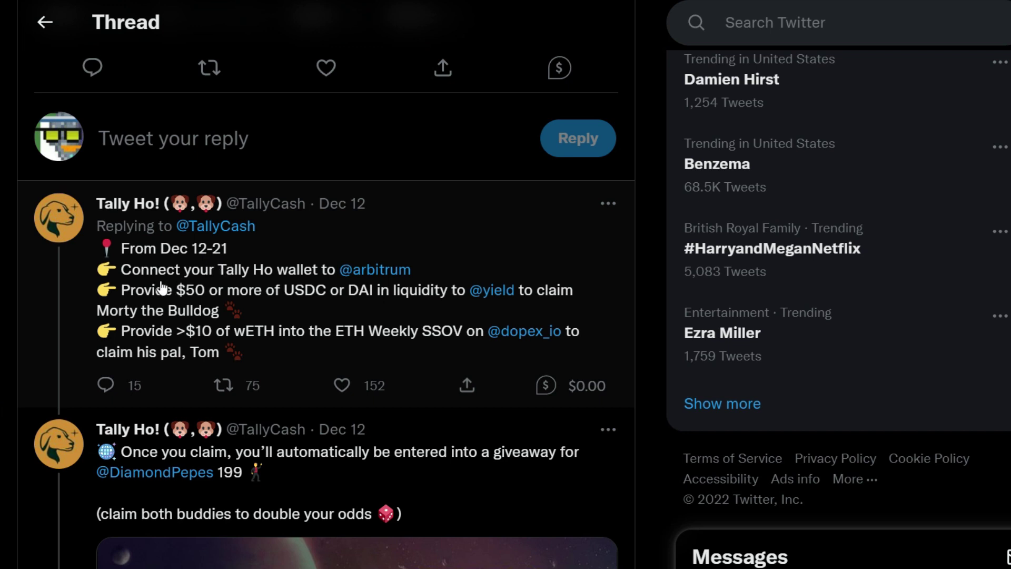
pyautogui.scroll(-2, 161, 287)
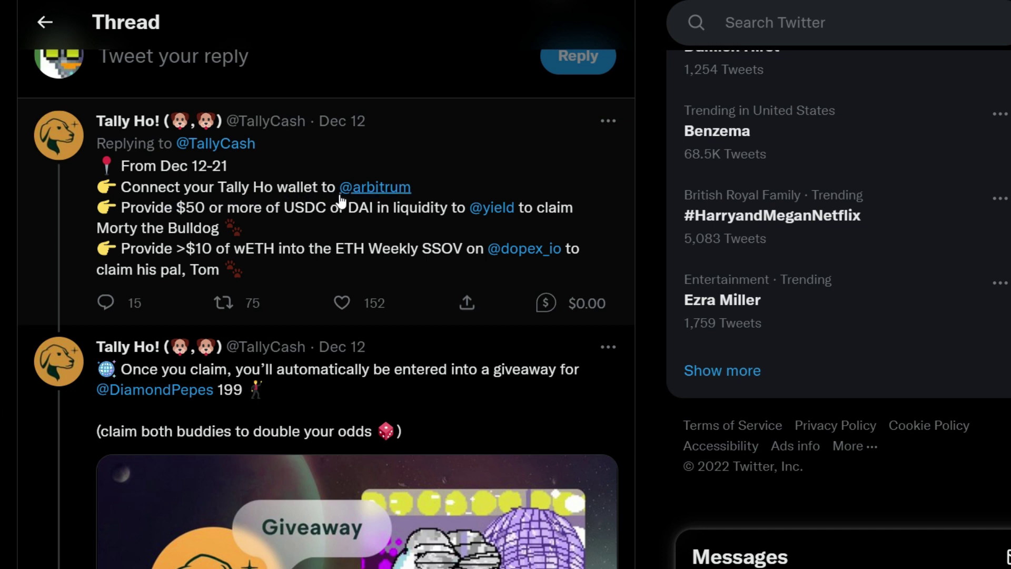
pyautogui.moveTo(343, 196)
pyautogui.moveTo(499, 224)
pyautogui.scroll(-2, 294, 287)
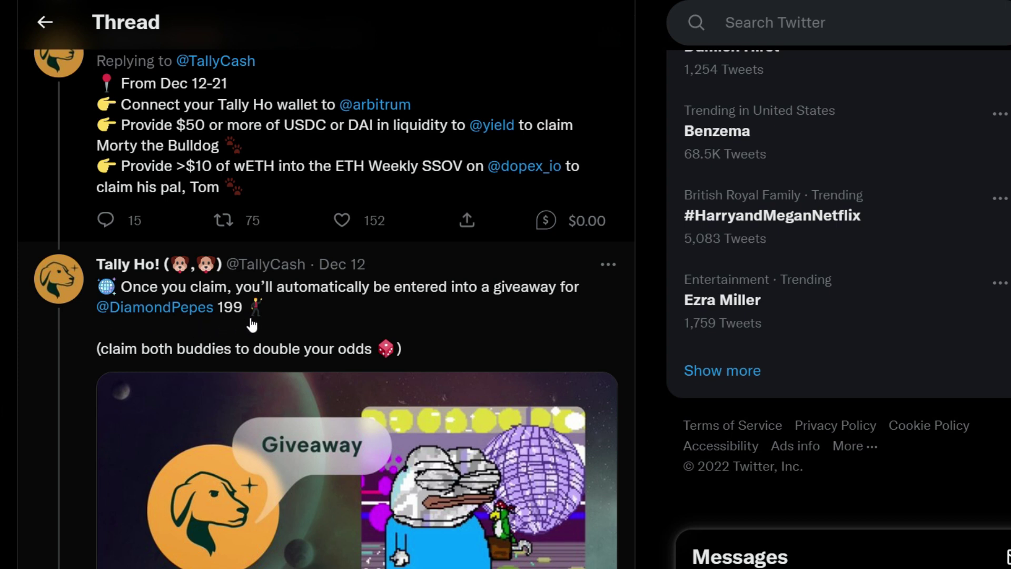
pyautogui.scroll(-3, 304, 487)
pyautogui.scroll(-2, 304, 487)
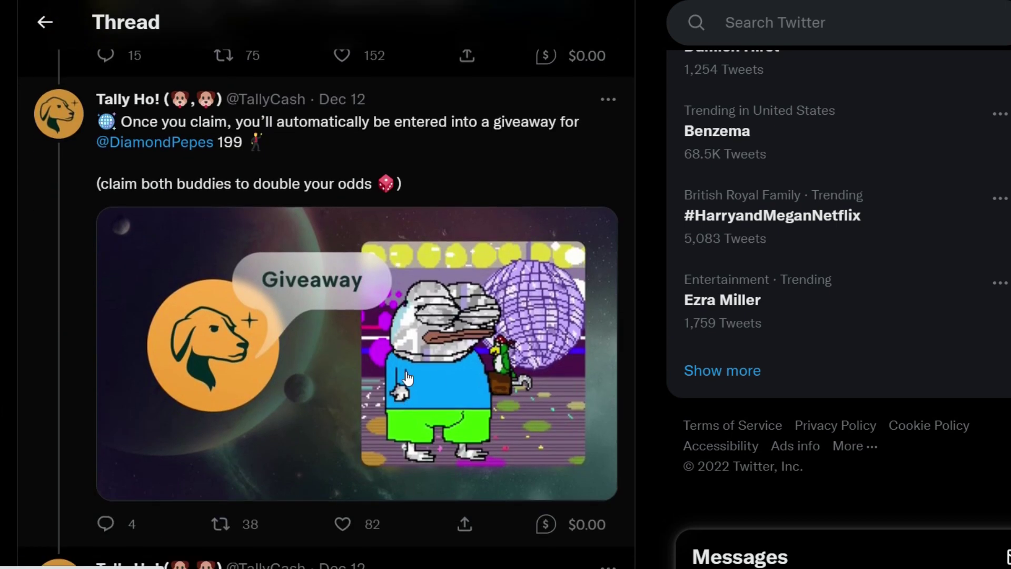
pyautogui.scroll(6, 383, 322)
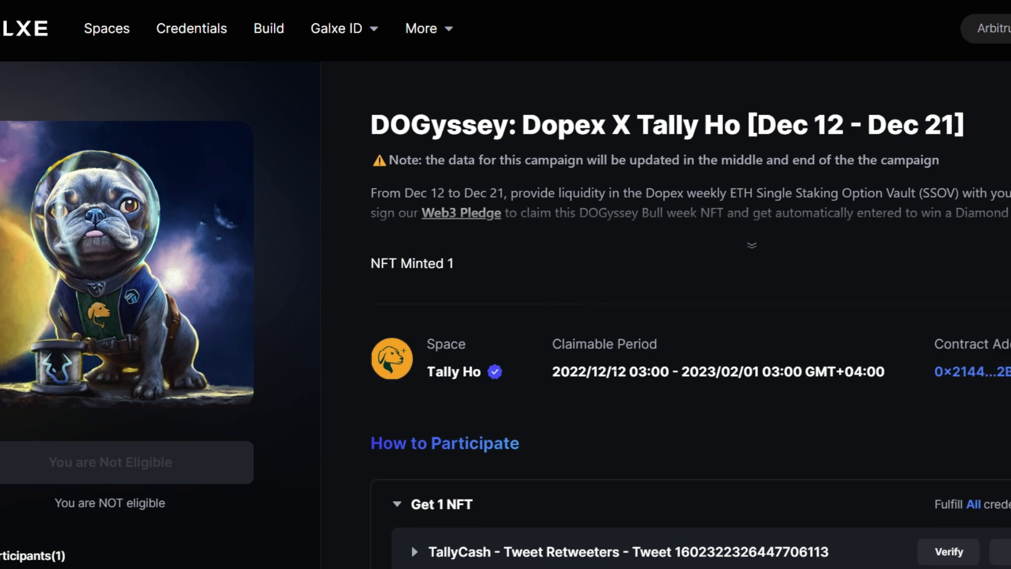
pyautogui.scroll(-5, 576, 361)
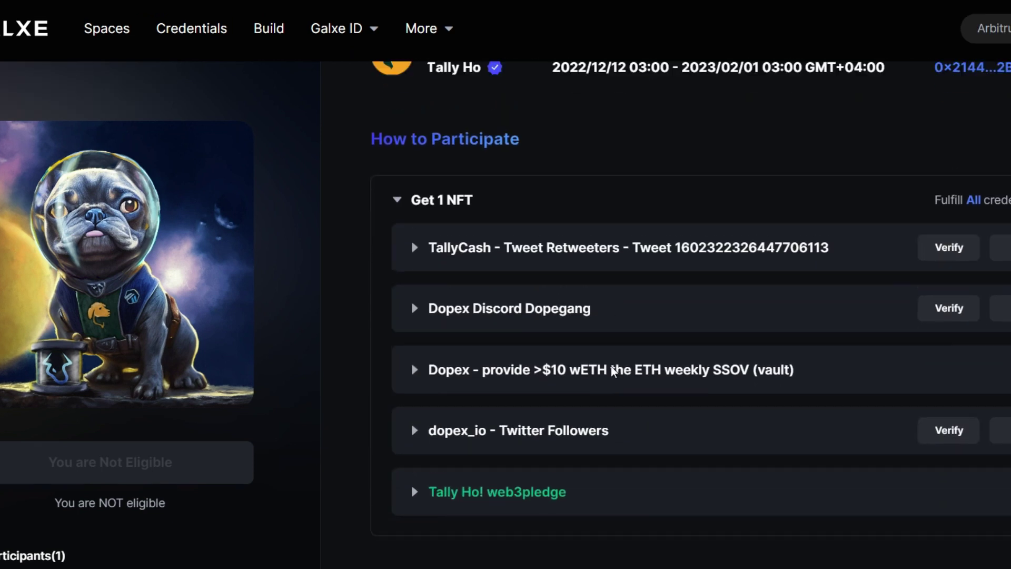
pyautogui.scroll(5, 576, 360)
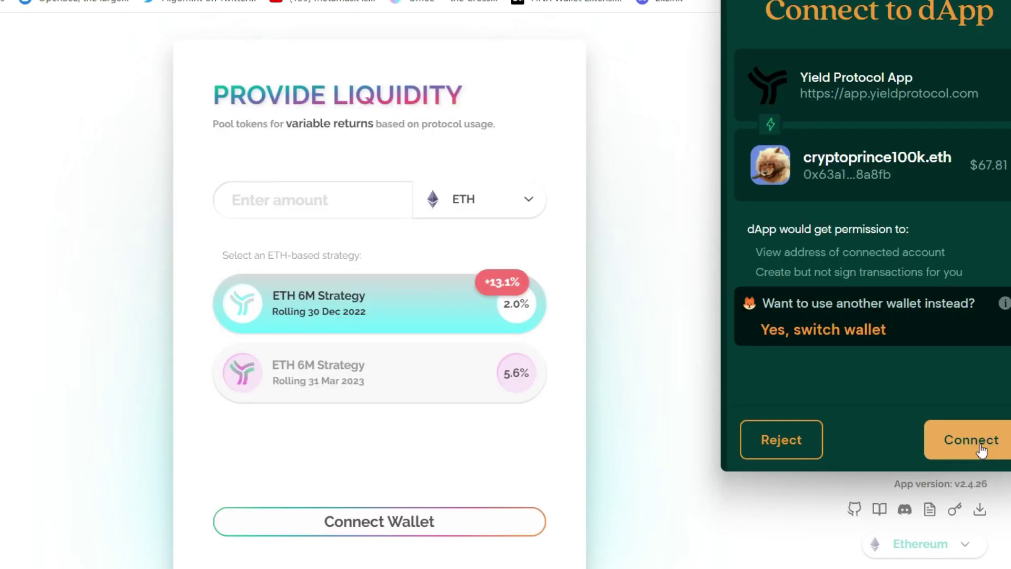
# Connect the Tally Ho wallet to Yield Protocol and confirm the network is Arbitrum
pyautogui.click(972, 441)
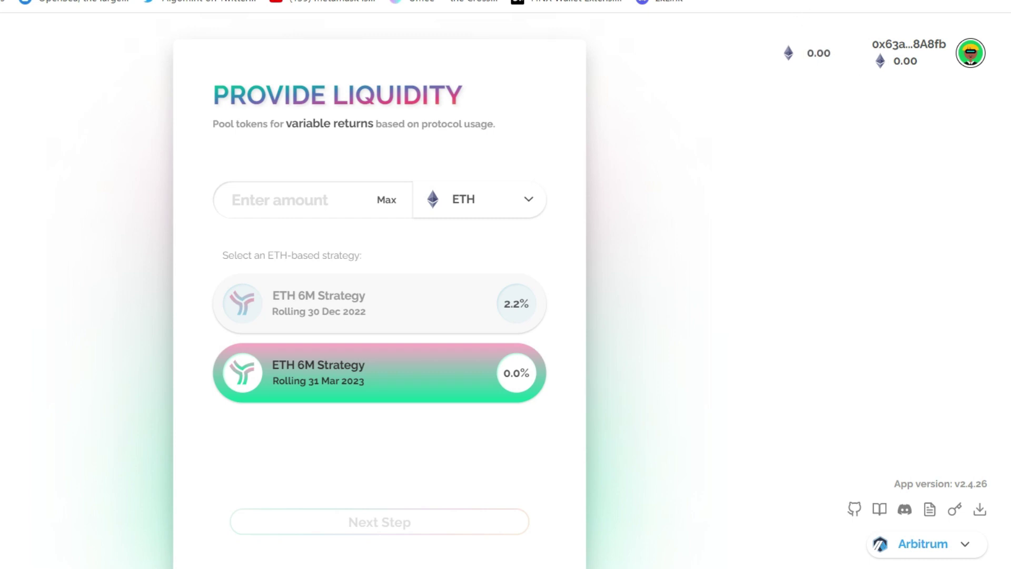
pyautogui.click(813, 1)
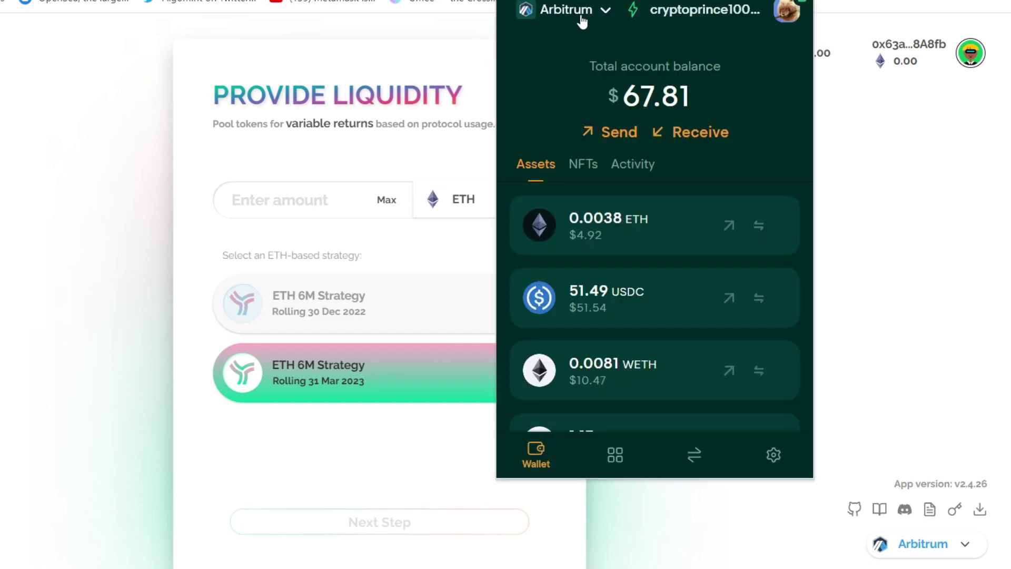
pyautogui.click(582, 20)
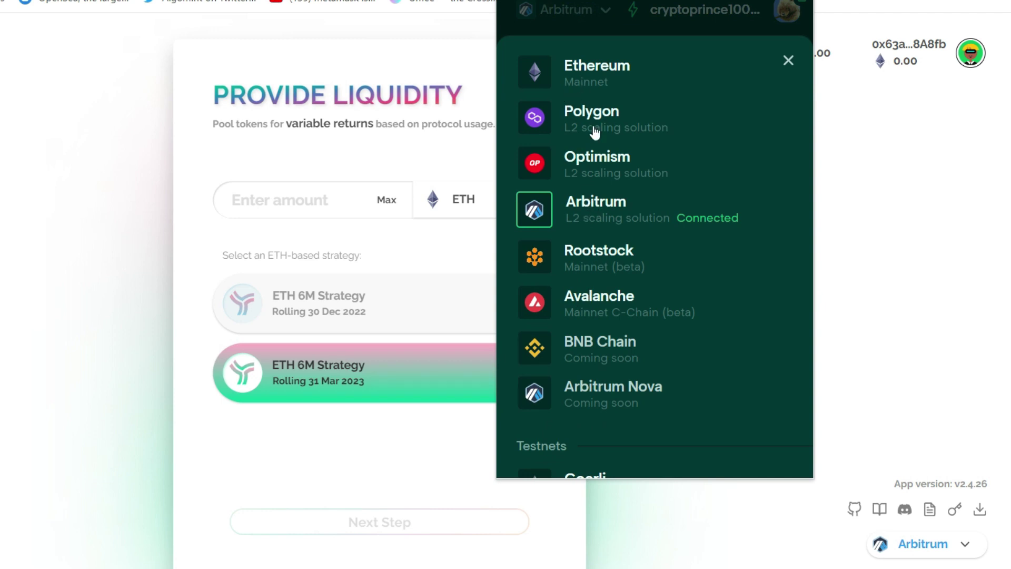
pyautogui.click(789, 63)
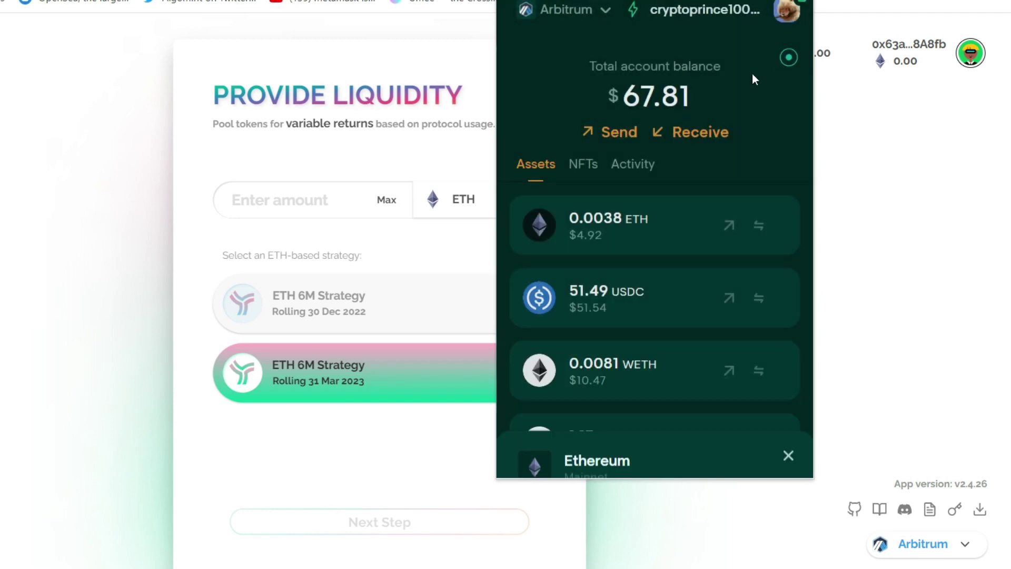
# Choose USDC as the liquidity token, enter 50, and proceed to review the deposit
pyautogui.moveTo(207, 100); pyautogui.dragTo(530, 106)
pyautogui.click(498, 149)
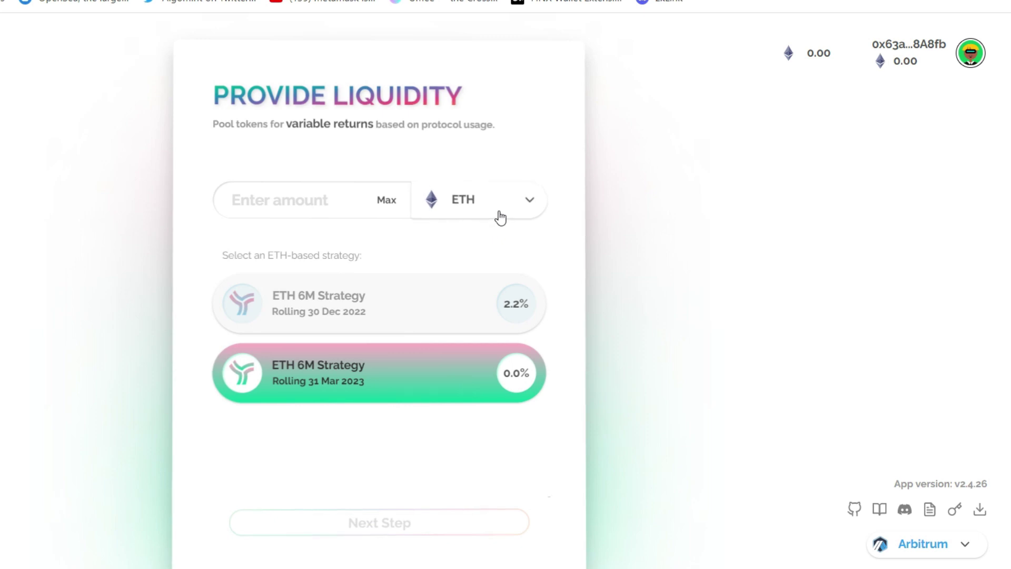
pyautogui.click(498, 211)
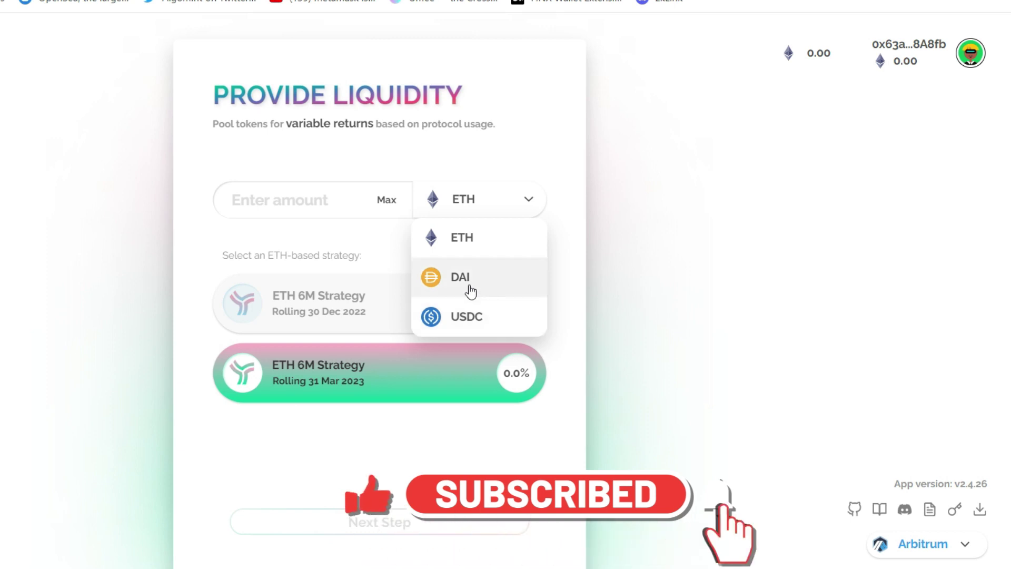
pyautogui.click(479, 320)
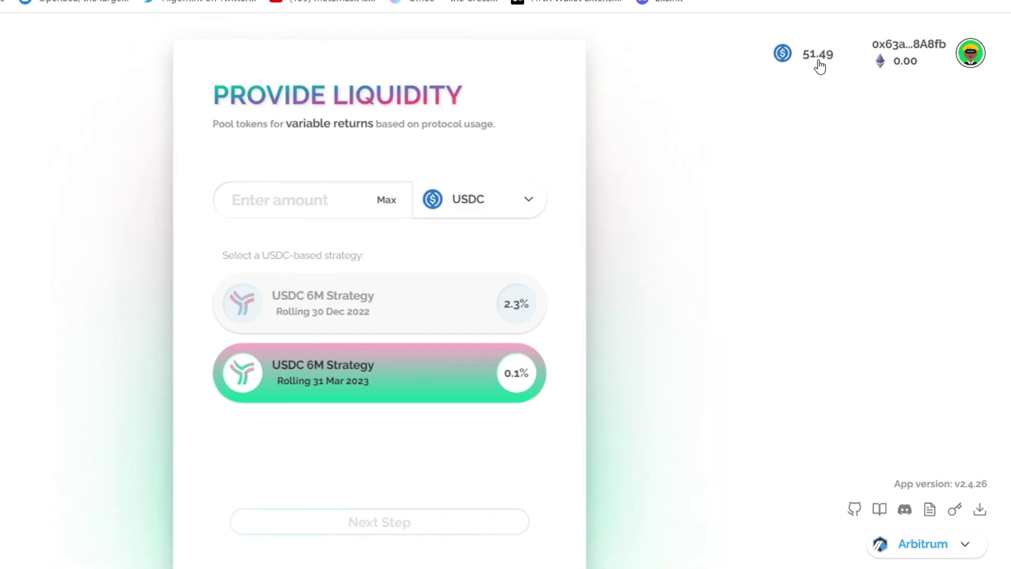
pyautogui.click(291, 205)
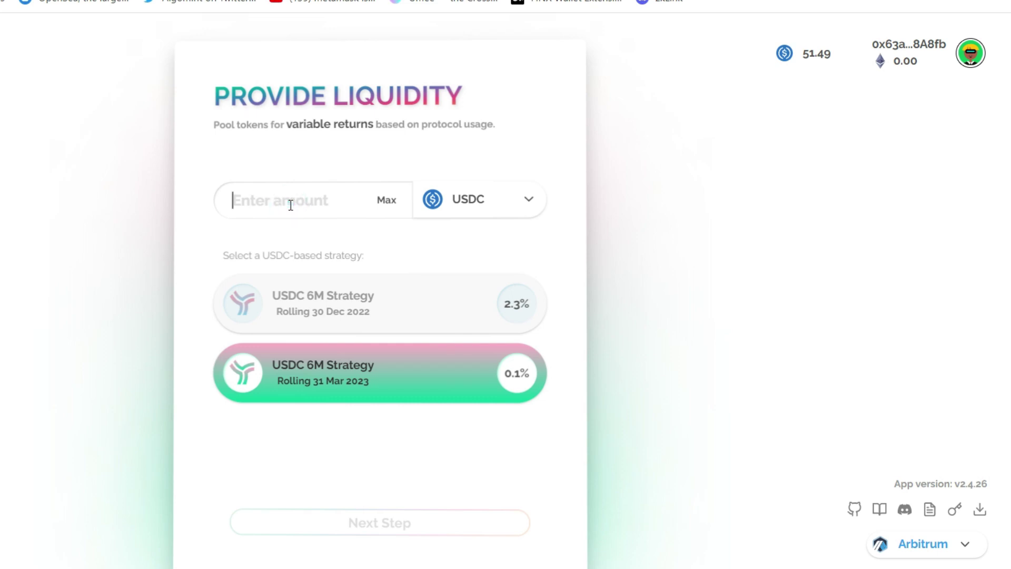
pyautogui.write('50')
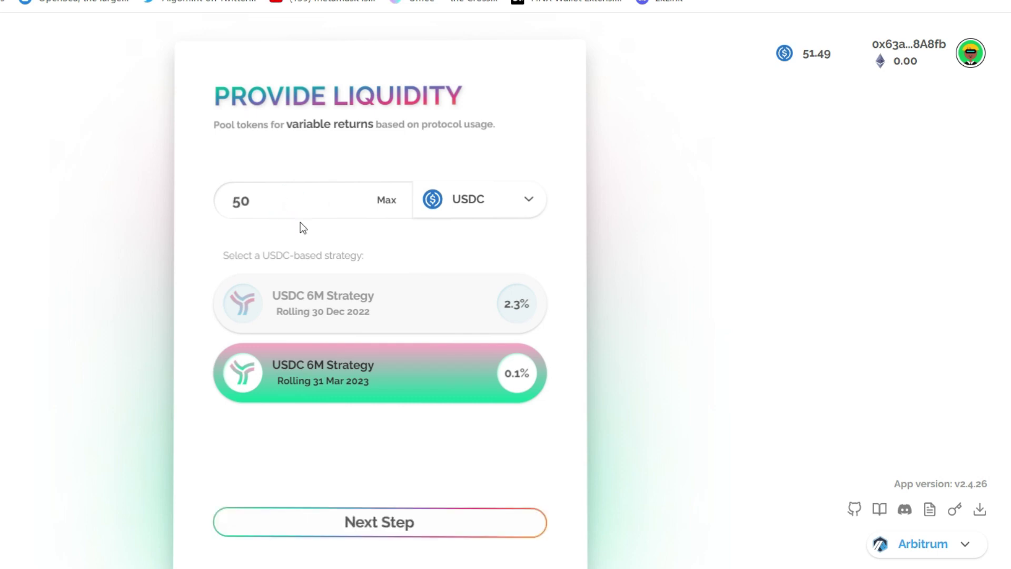
pyautogui.click(365, 520)
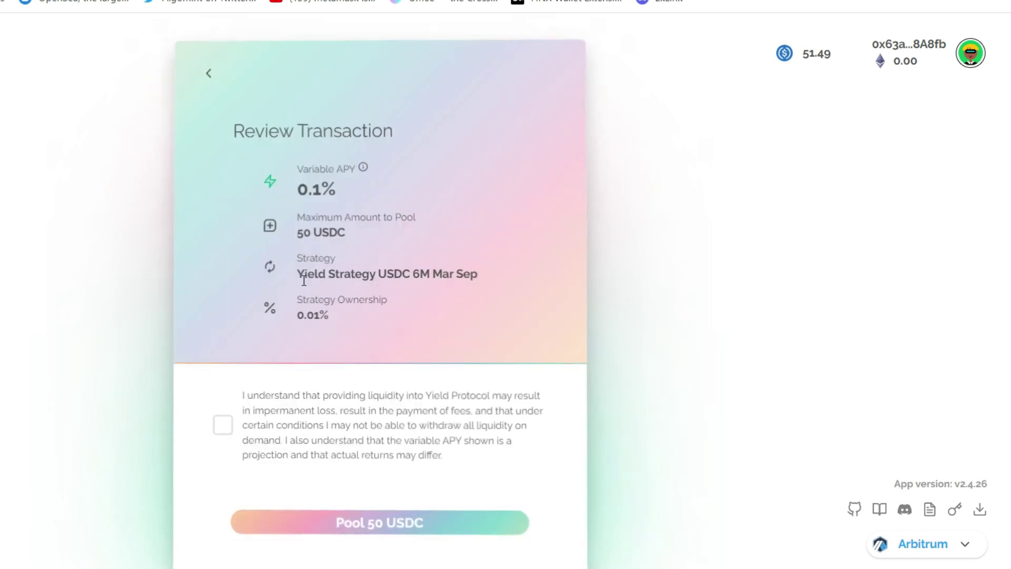
# Accept the risk terms and pool 50 USDC, confirming the permit and signing in the wallet
pyautogui.click(222, 428)
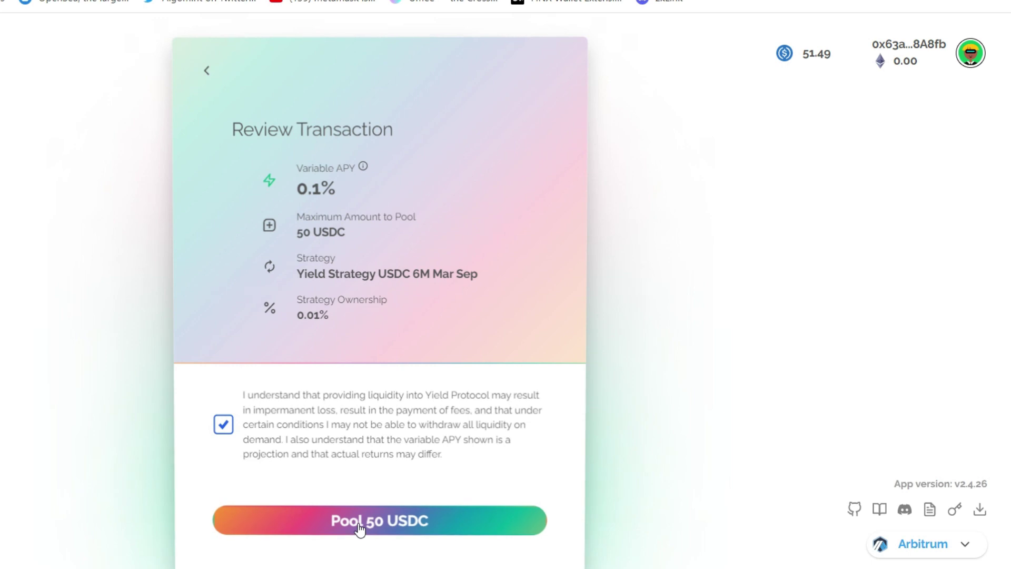
pyautogui.click(371, 524)
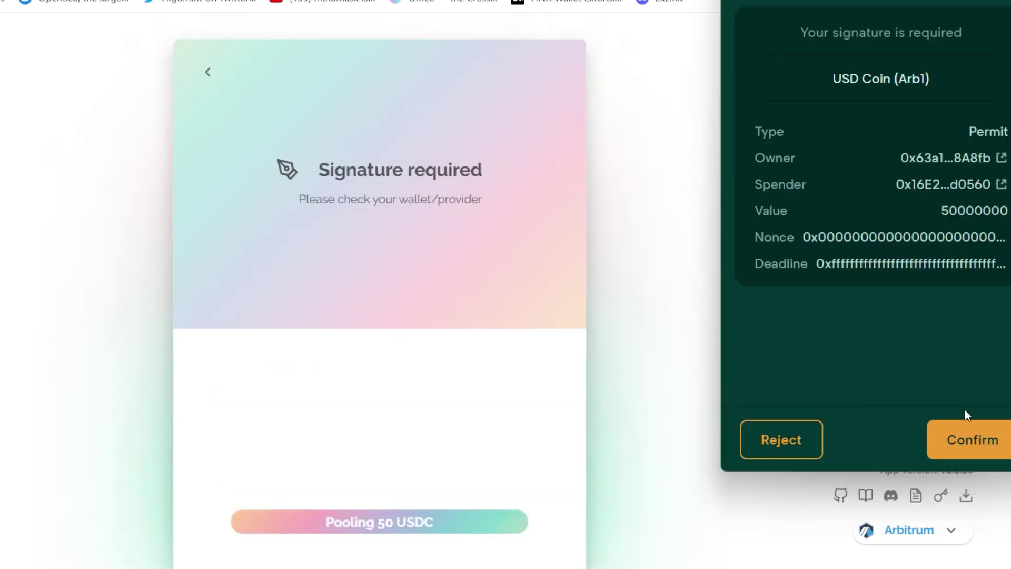
pyautogui.click(978, 448)
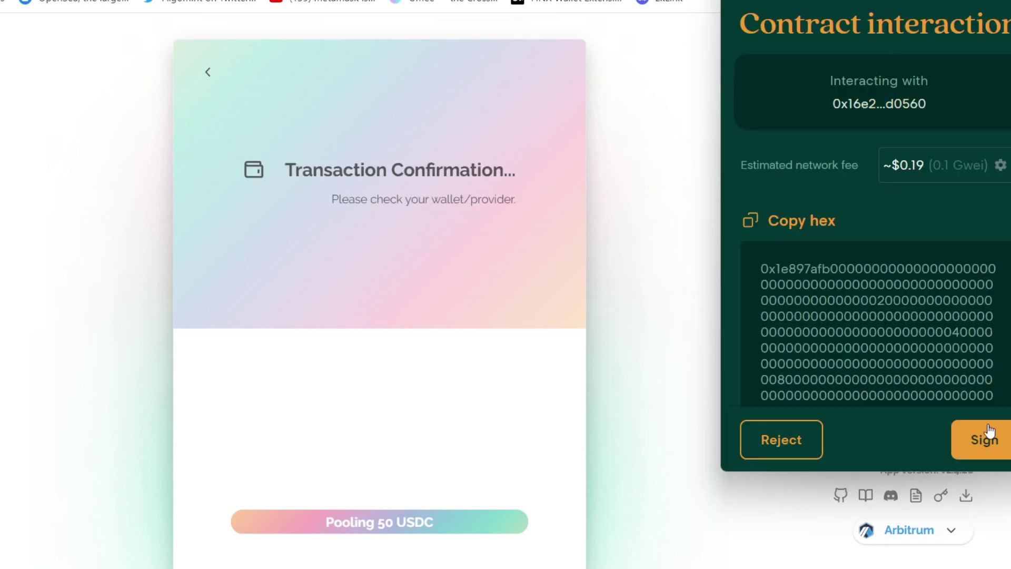
pyautogui.click(988, 430)
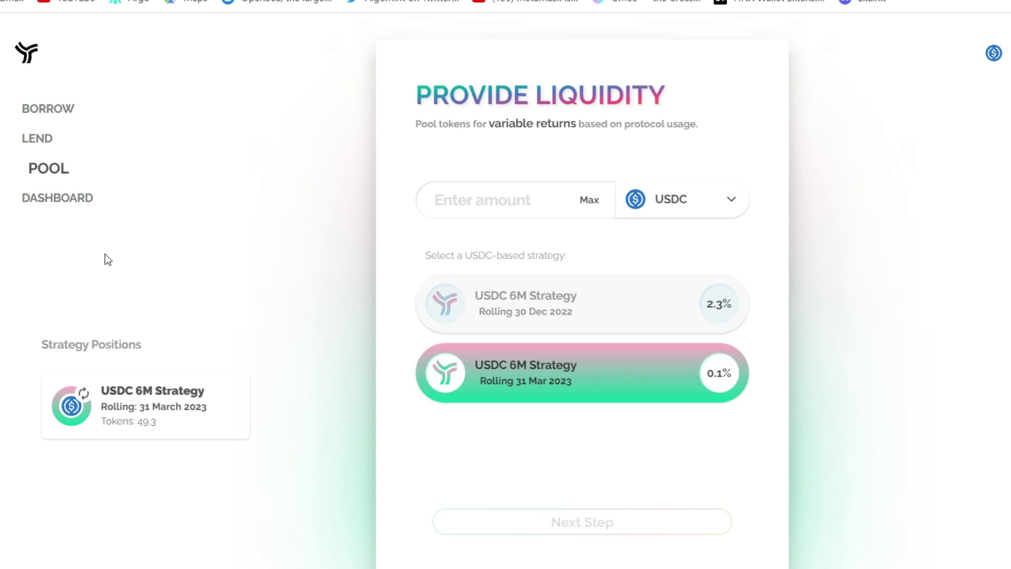
# From the dashboard, open the USDC 6M Strategy position and set Max 49.295507 tokens to remove
pyautogui.click(62, 200)
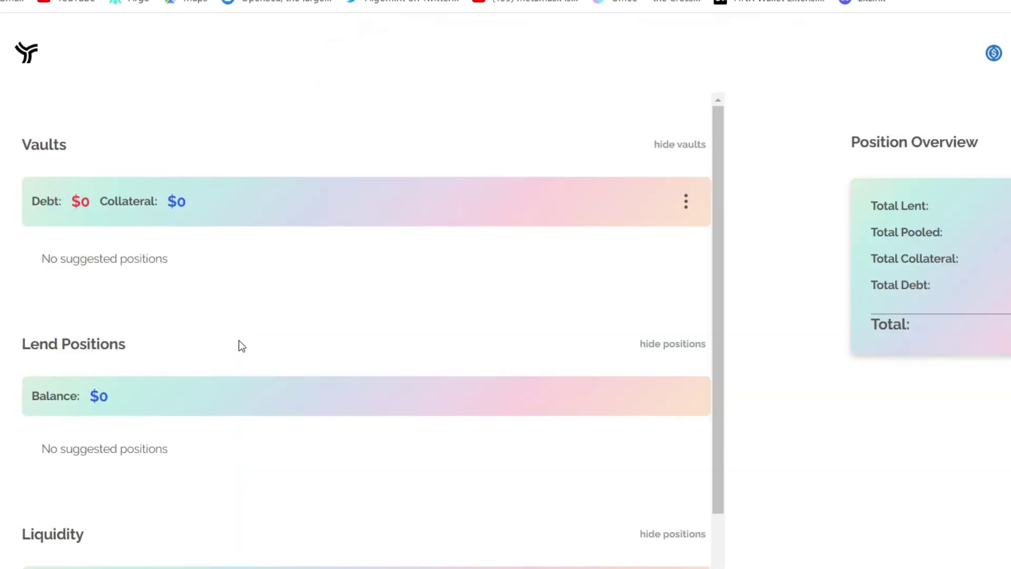
pyautogui.scroll(-1, 235, 388)
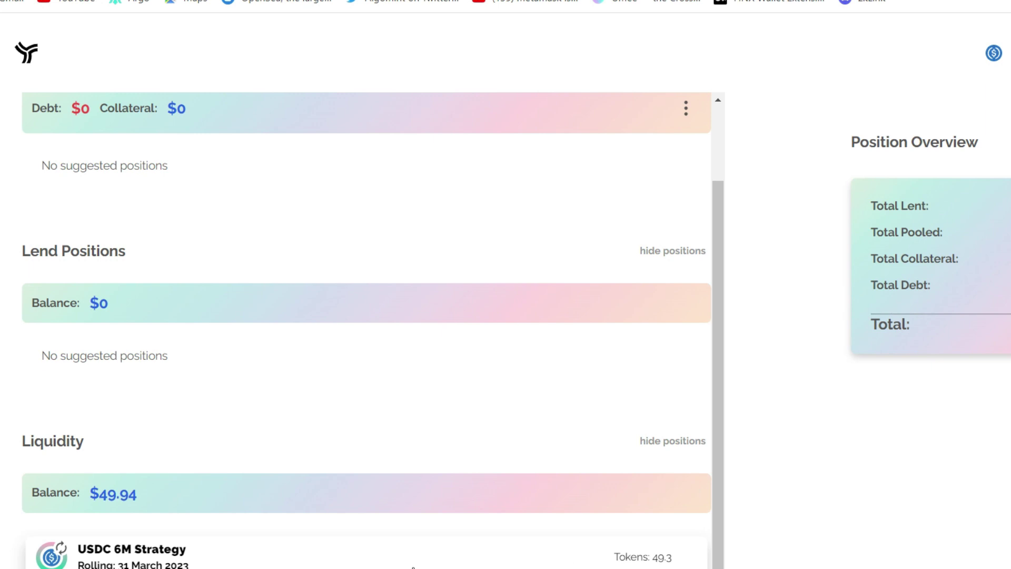
pyautogui.click(397, 560)
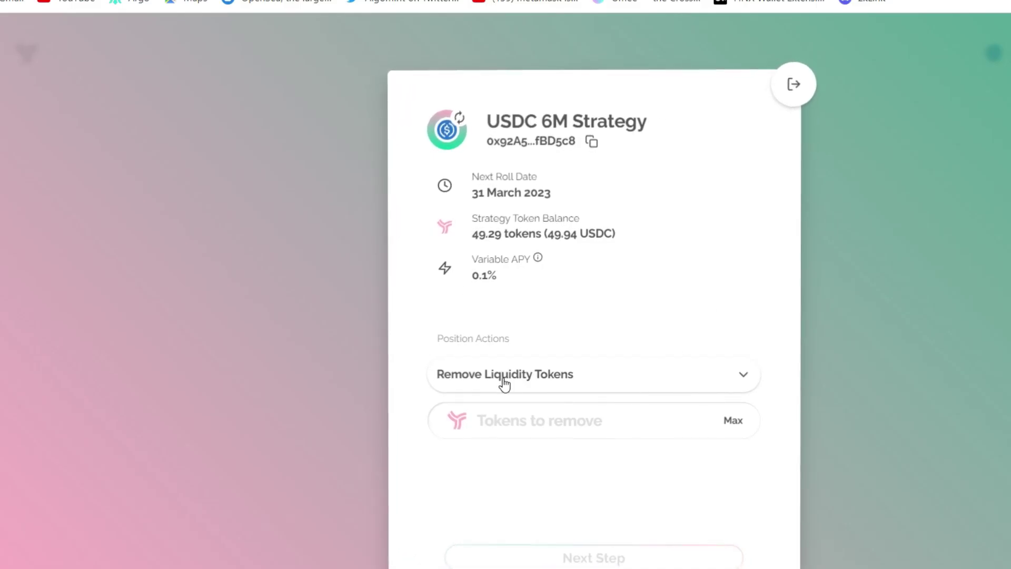
pyautogui.click(729, 421)
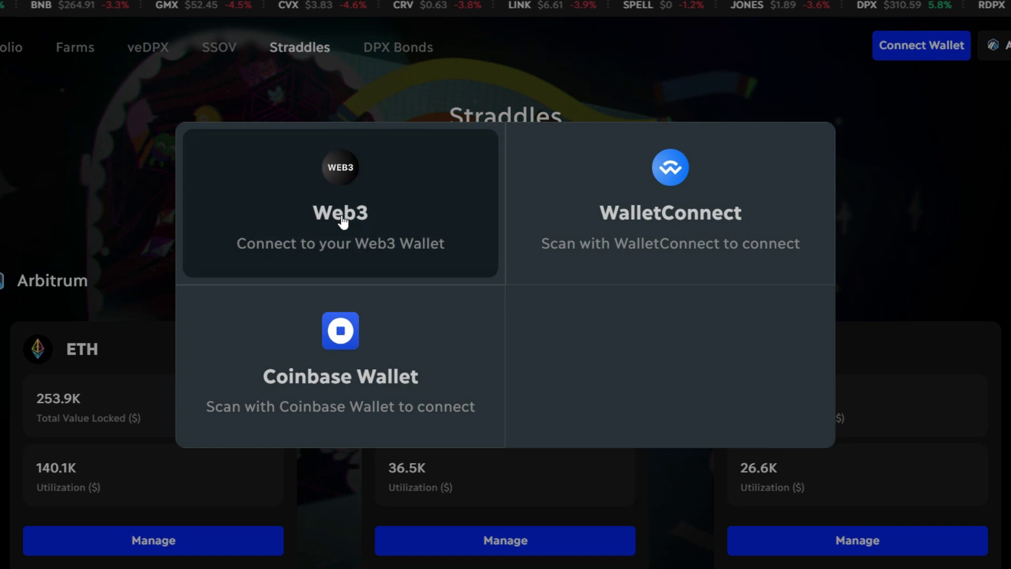
# Connect the wallet to Dopex with Web3, then open the ETH weekly SSOV vault
pyautogui.click(341, 213)
pyautogui.click(995, 417)
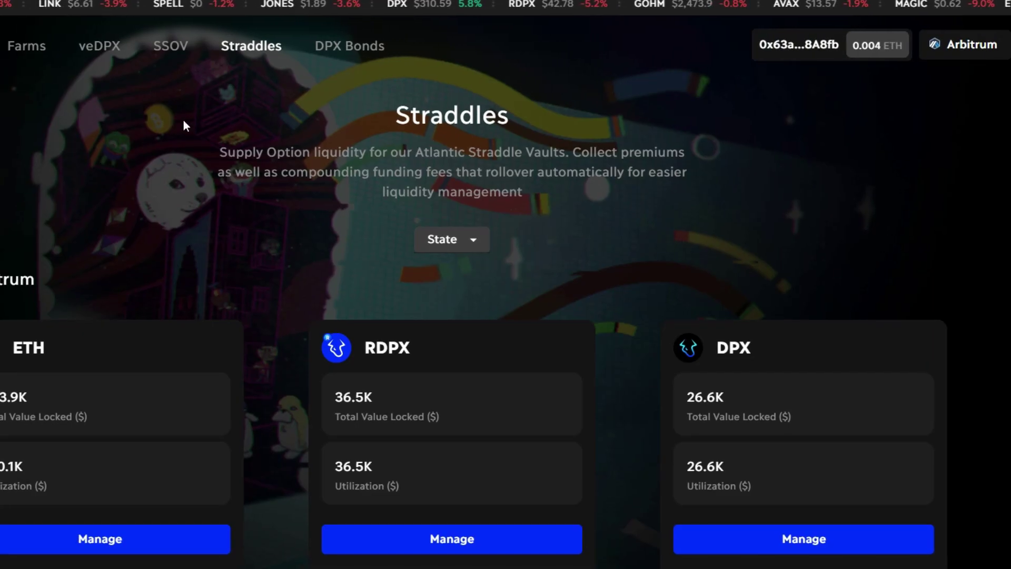
pyautogui.click(171, 46)
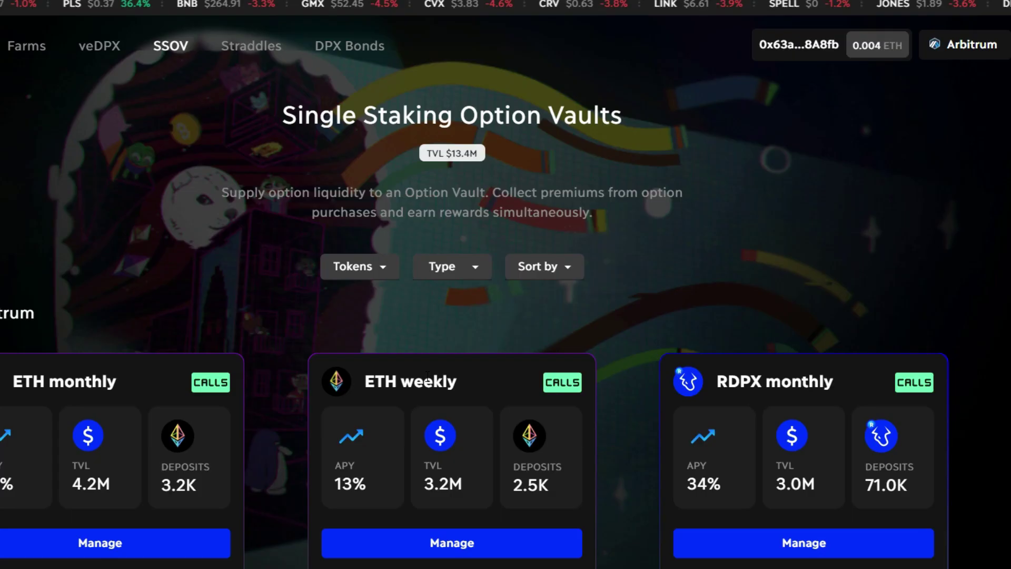
pyautogui.scroll(-3, 429, 379)
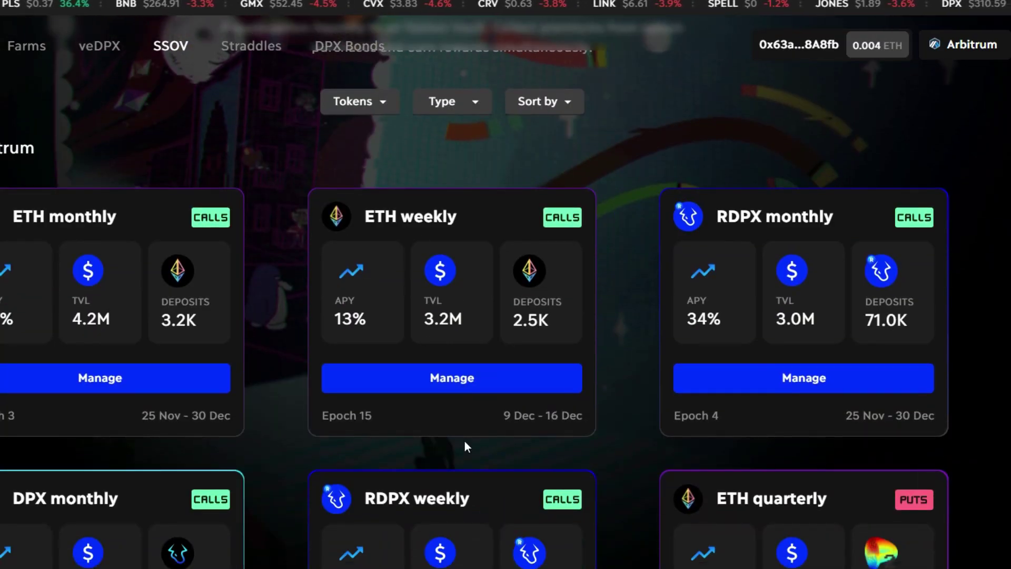
pyautogui.click(452, 376)
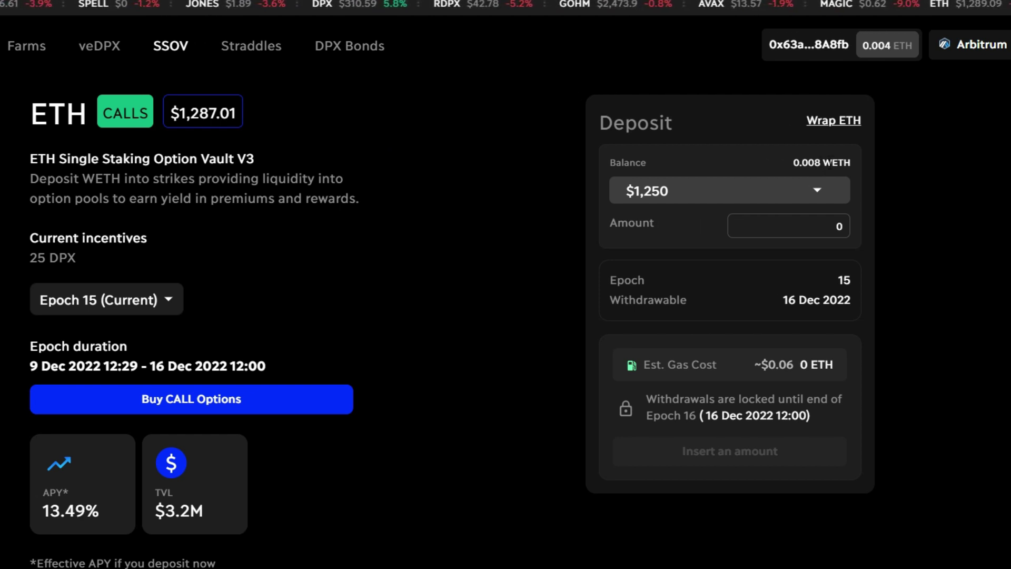
# Deposit the max 0.008 WETH at the $1,250 strike, approving spending and signing the OFAC agreement
pyautogui.click(756, 225)
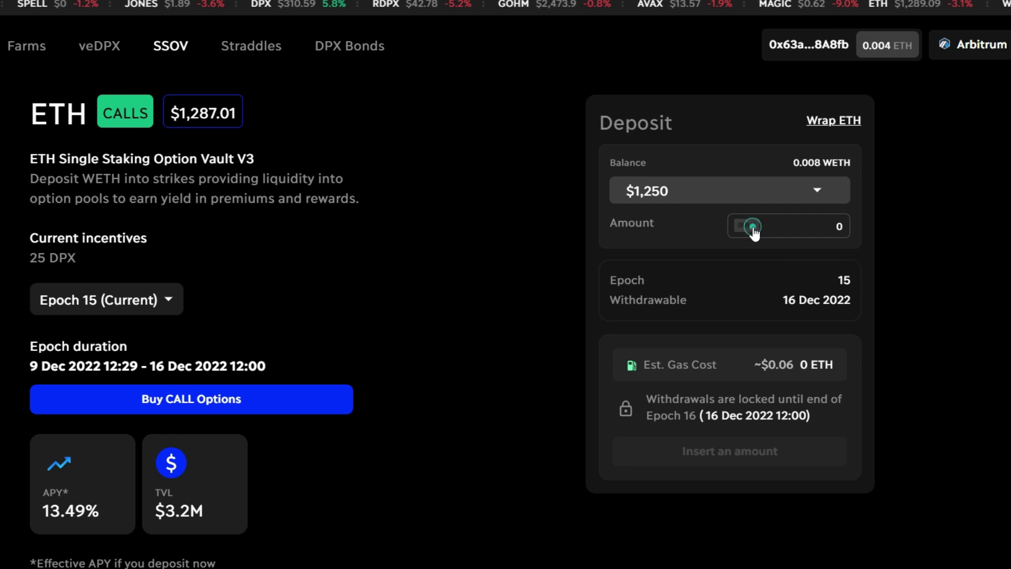
pyautogui.write('0.00810518619813395')
pyautogui.click(730, 458)
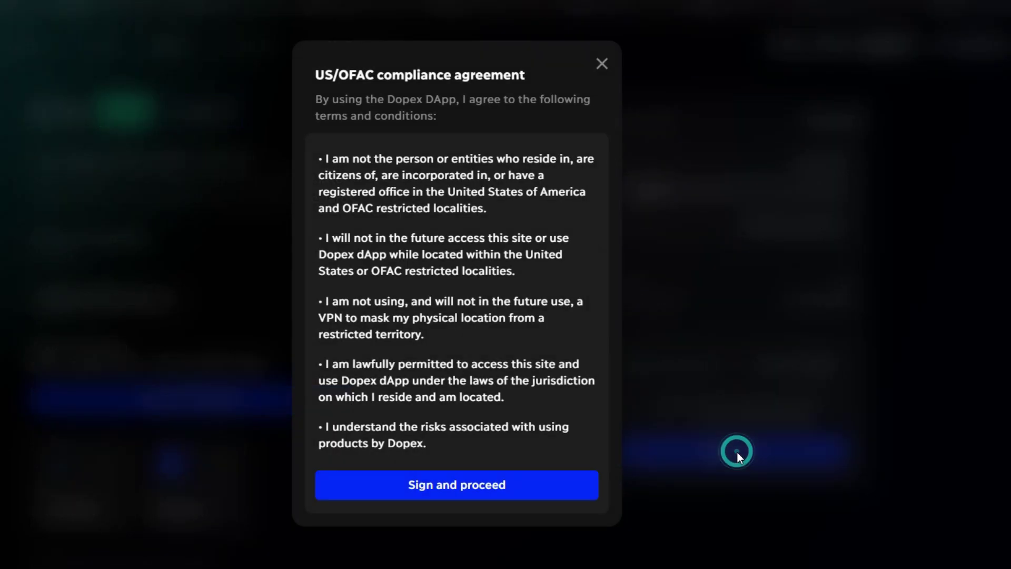
pyautogui.click(431, 487)
pyautogui.click(962, 420)
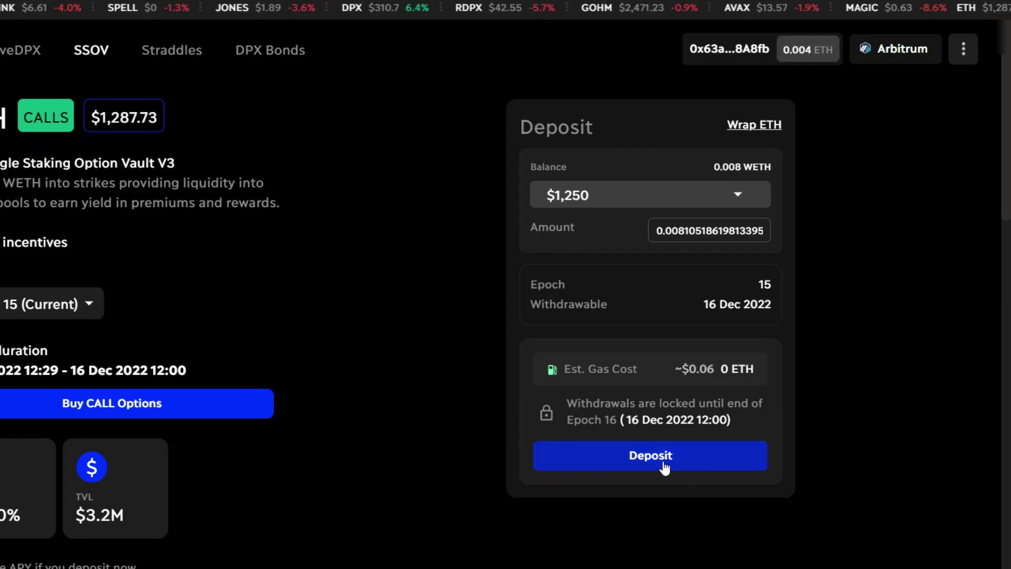
pyautogui.click(664, 467)
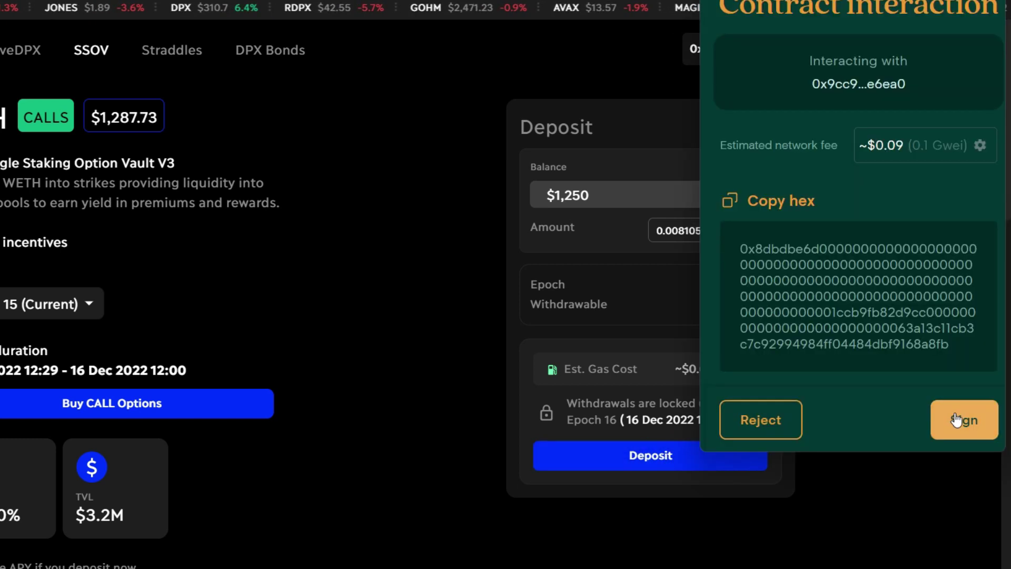
pyautogui.click(956, 419)
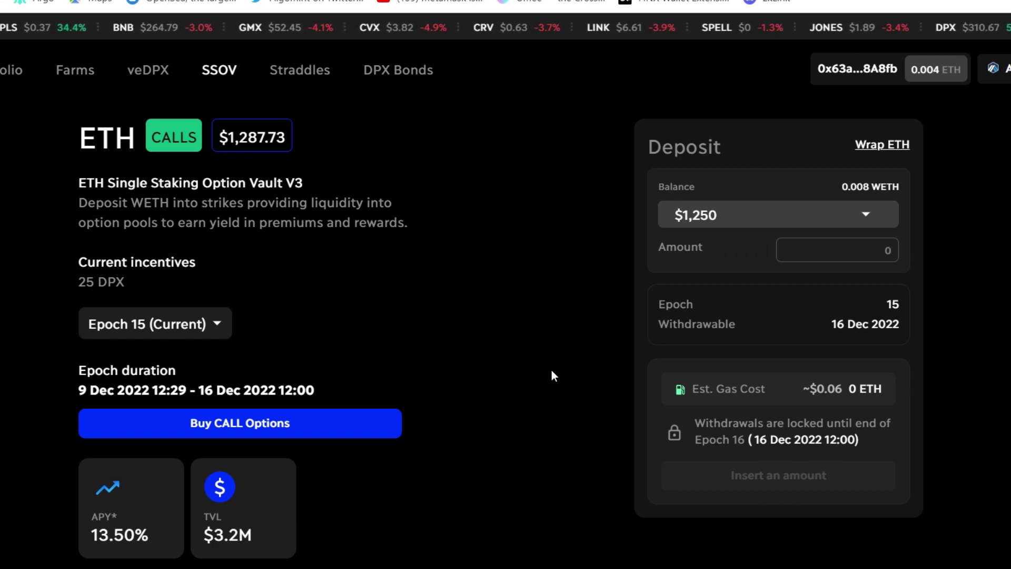
pyautogui.scroll(-10, 551, 375)
pyautogui.scroll(-3, 547, 373)
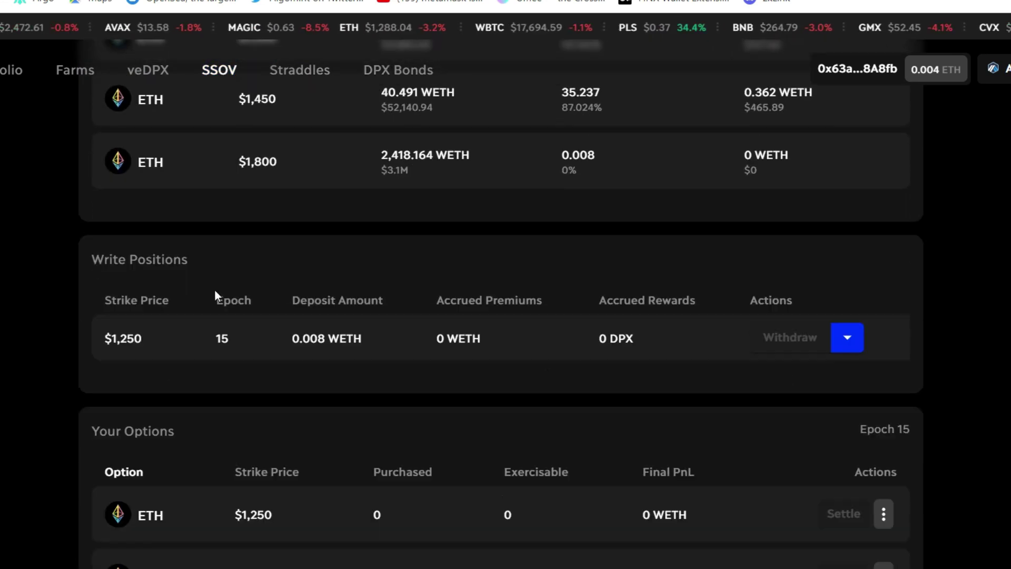
pyautogui.click(285, 340)
pyautogui.moveTo(285, 339); pyautogui.dragTo(370, 342)
pyautogui.scroll(-2, 865, 269)
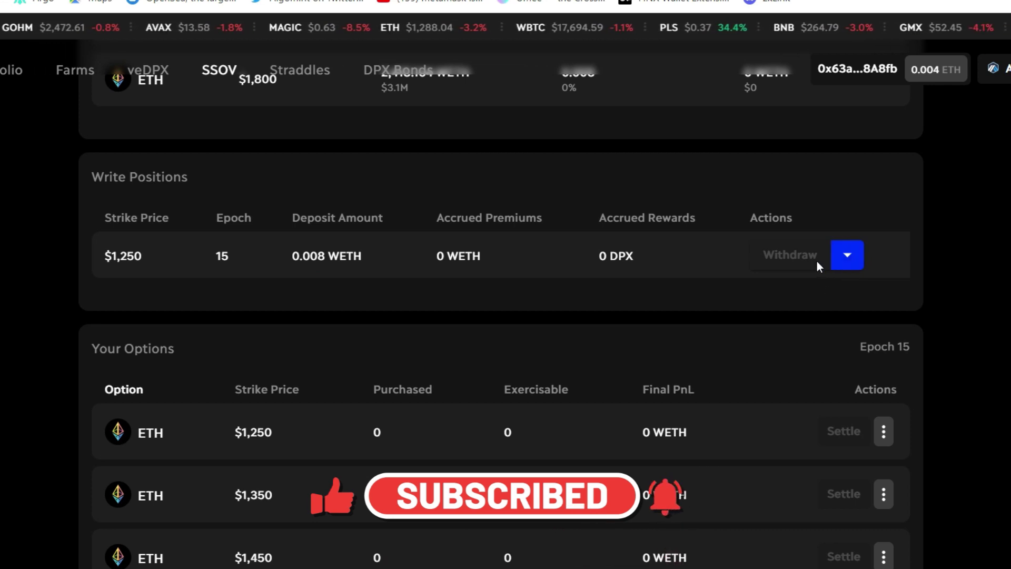
pyautogui.scroll(15, 829, 254)
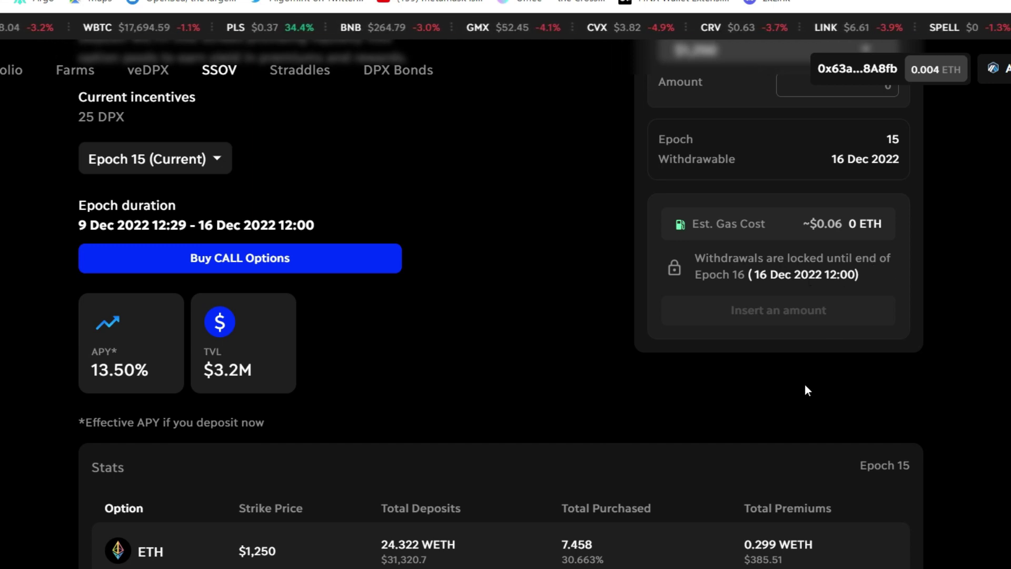
pyautogui.scroll(-6, 794, 405)
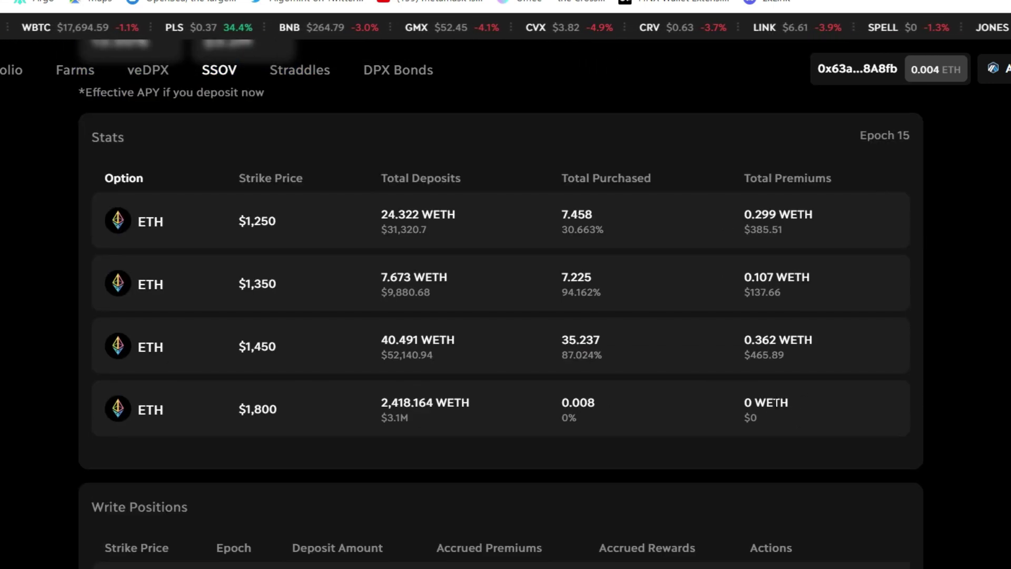
pyautogui.scroll(-5, 780, 405)
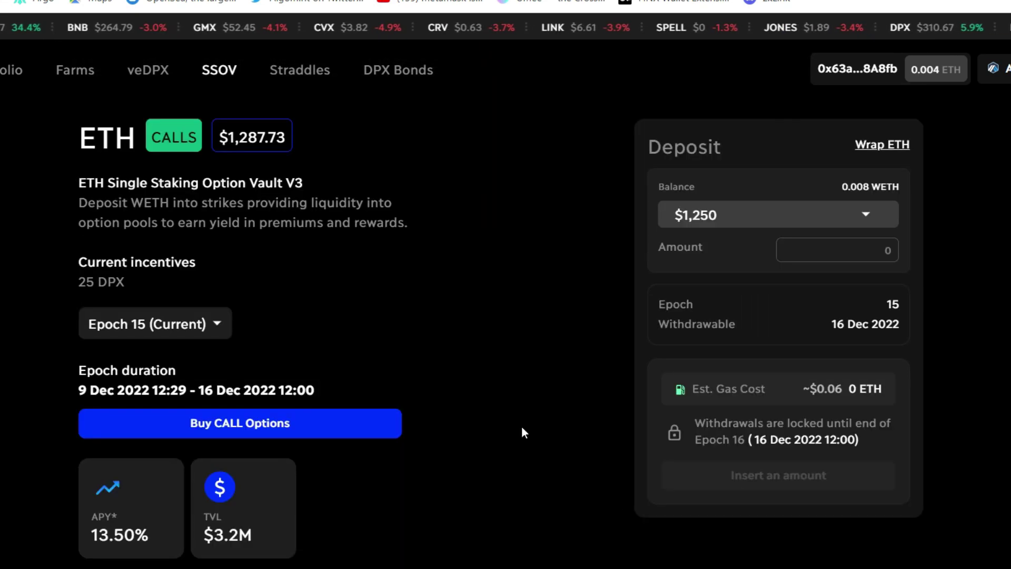